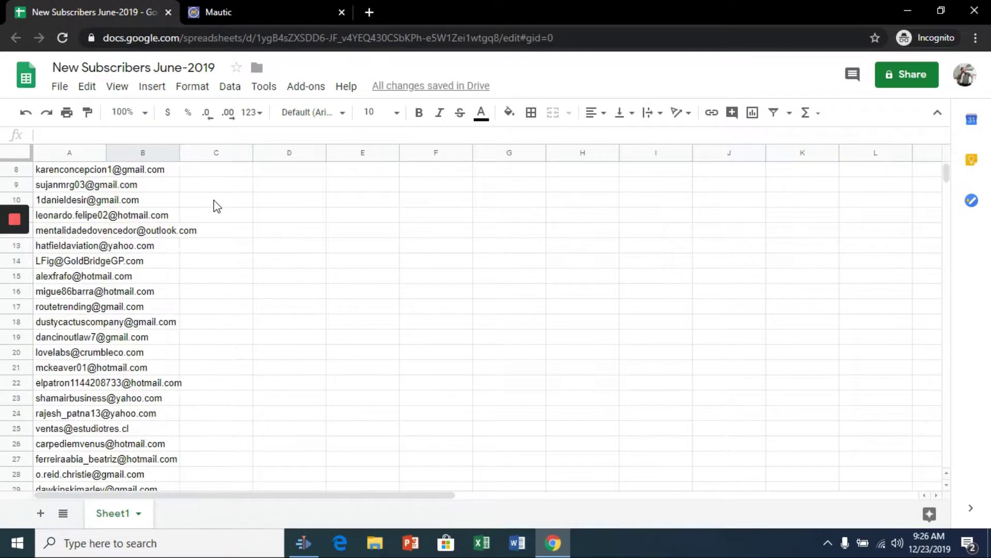
scroll(215, 202, down, 2)
scroll(214, 202, down, 2)
scroll(214, 202, down, 3)
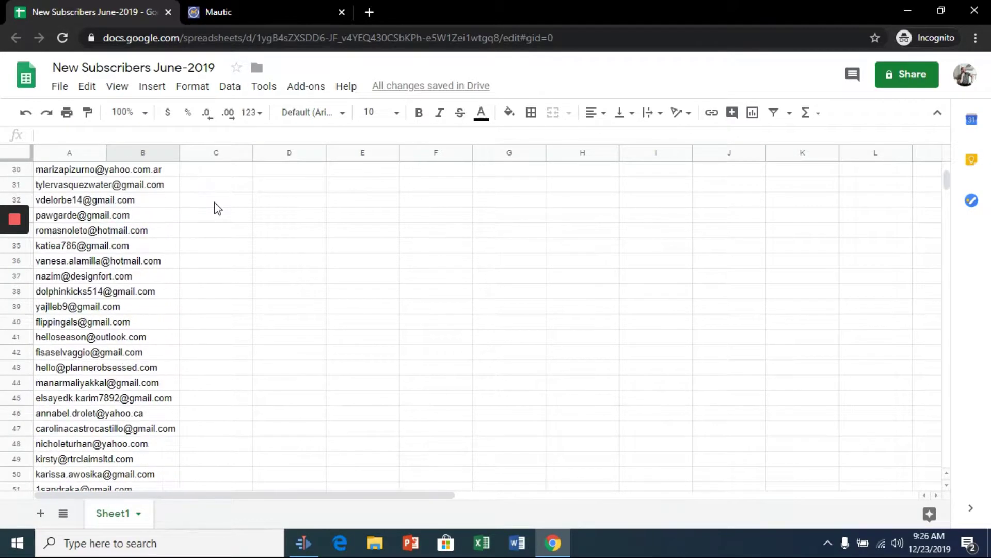
Download the current subscriber sheet as a comma-separated values (.csv) file
click(56, 92)
mouse_move(97, 253)
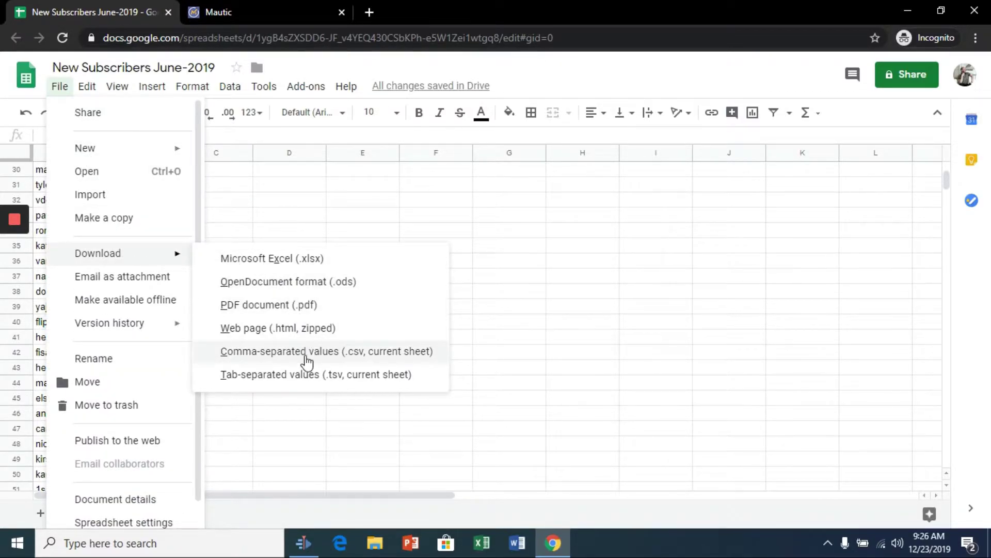
click(306, 354)
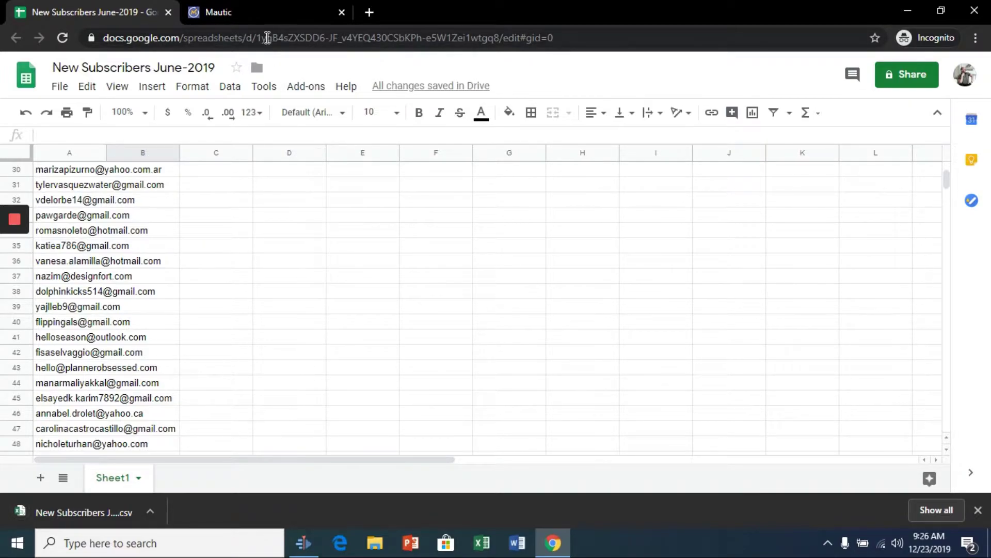
Log in to Mautic on its tab using the saved autofill credentials
click(263, 16)
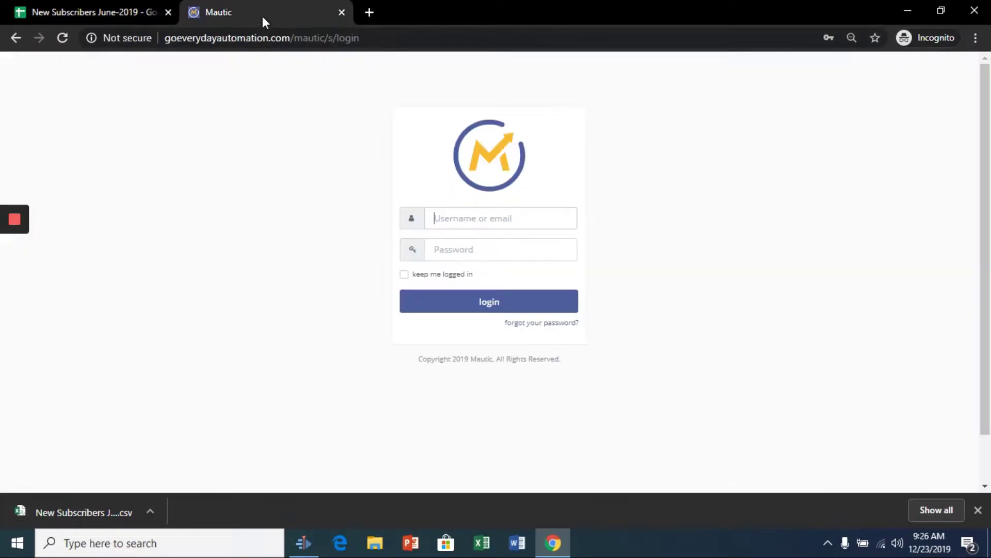
click(448, 213)
click(463, 259)
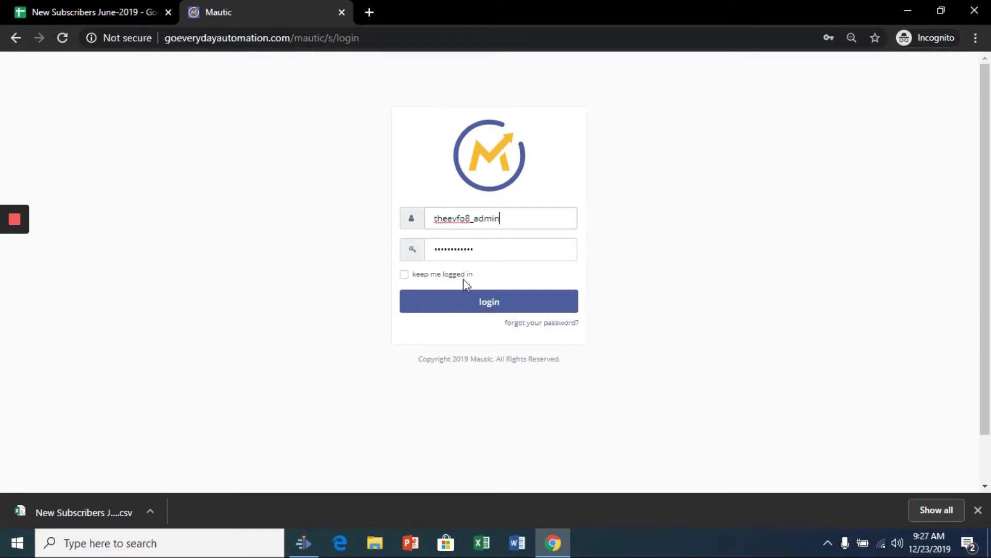
click(465, 308)
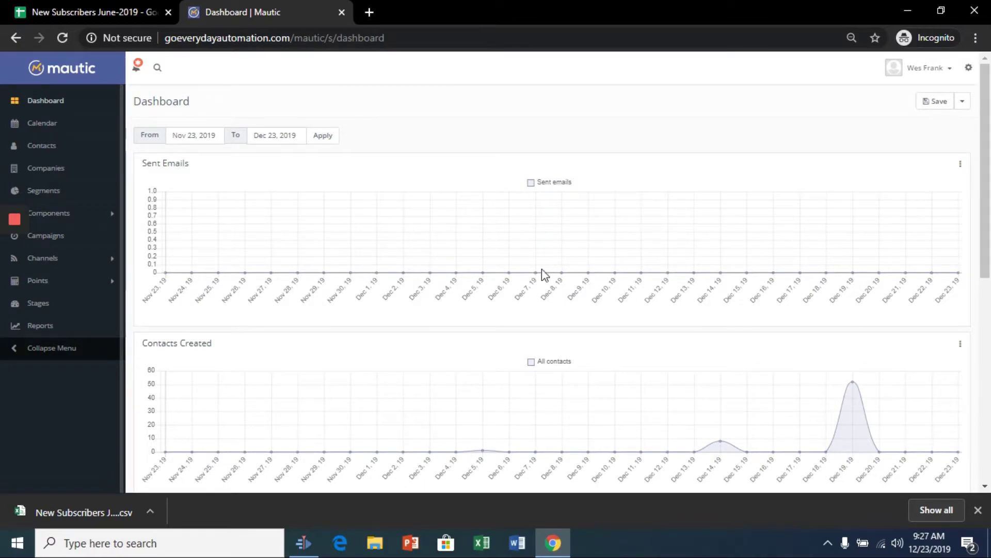
Go to the Contacts list and reveal the extra actions beside New
click(51, 154)
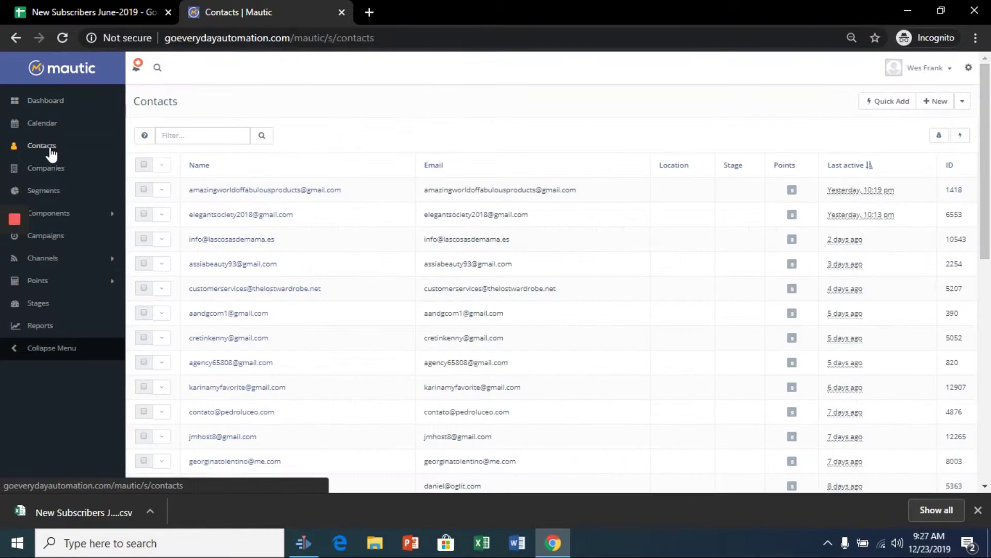
click(963, 107)
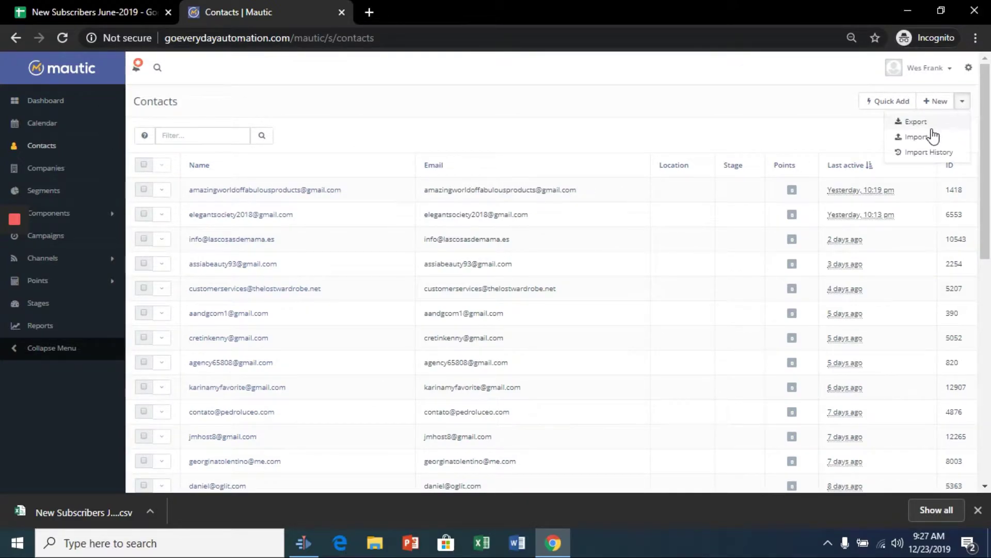
Start a contact import and choose 'New Subscribers June-2019 - Sheet1.csv' from Downloads
click(929, 138)
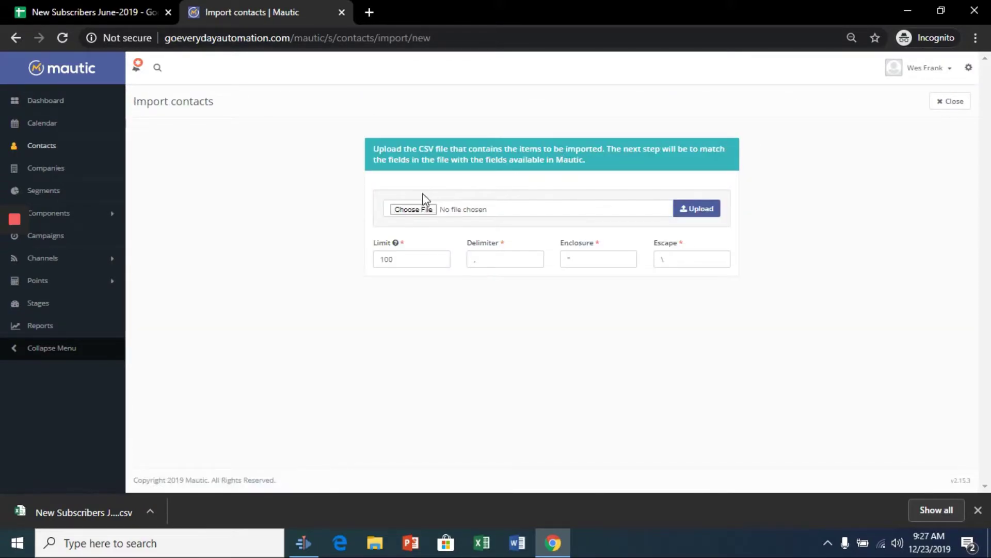
click(412, 210)
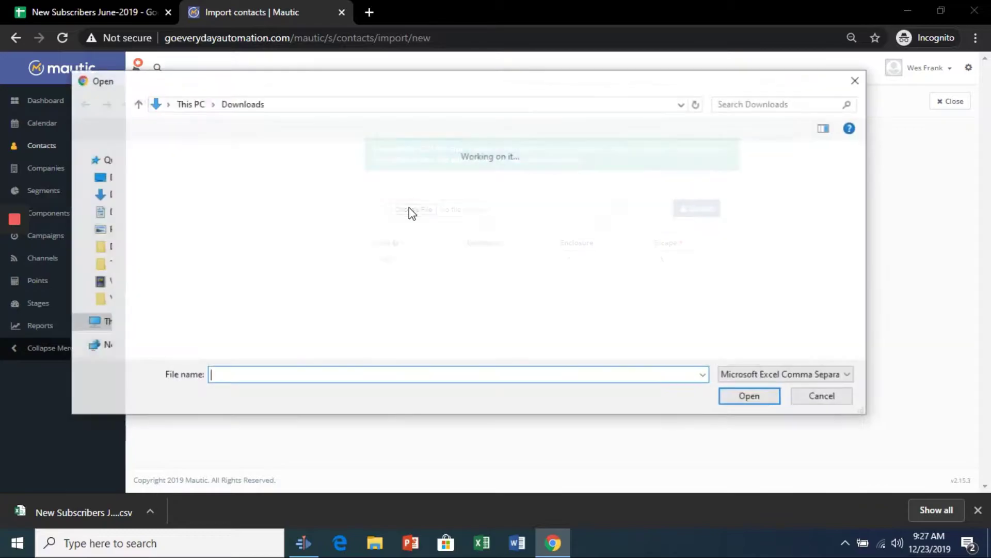
click(345, 191)
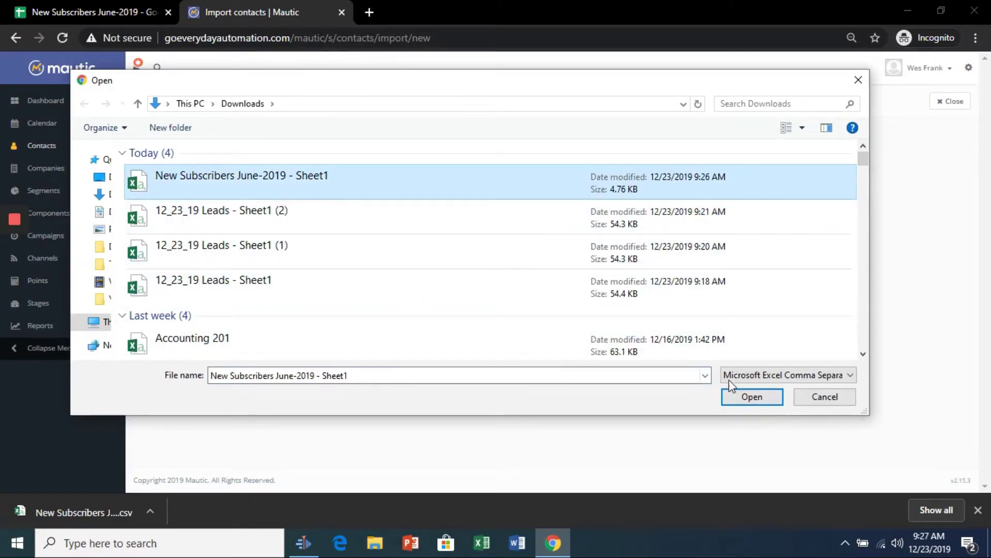
click(750, 400)
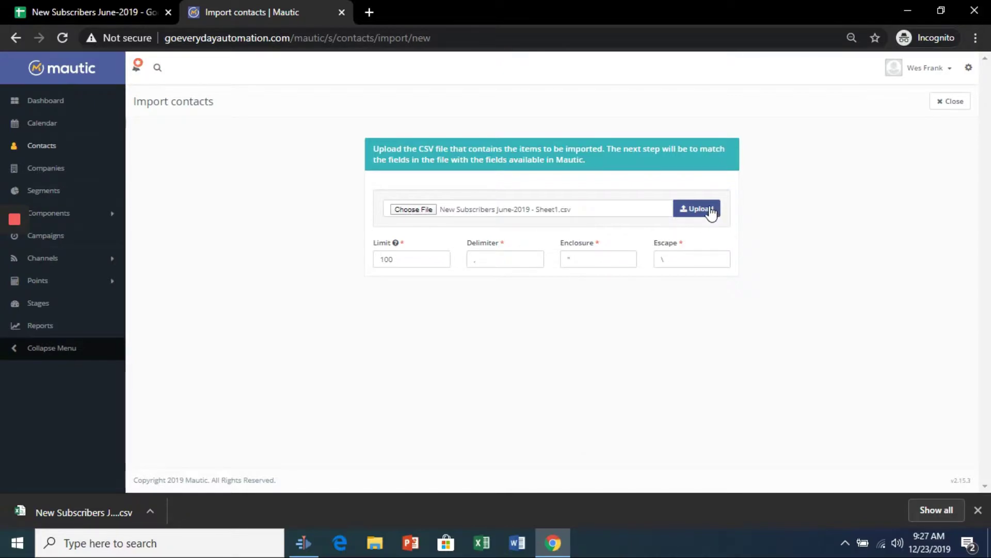
Upload the CSV, assign it to the New Contacts segment and map its column to Contact Email
click(711, 213)
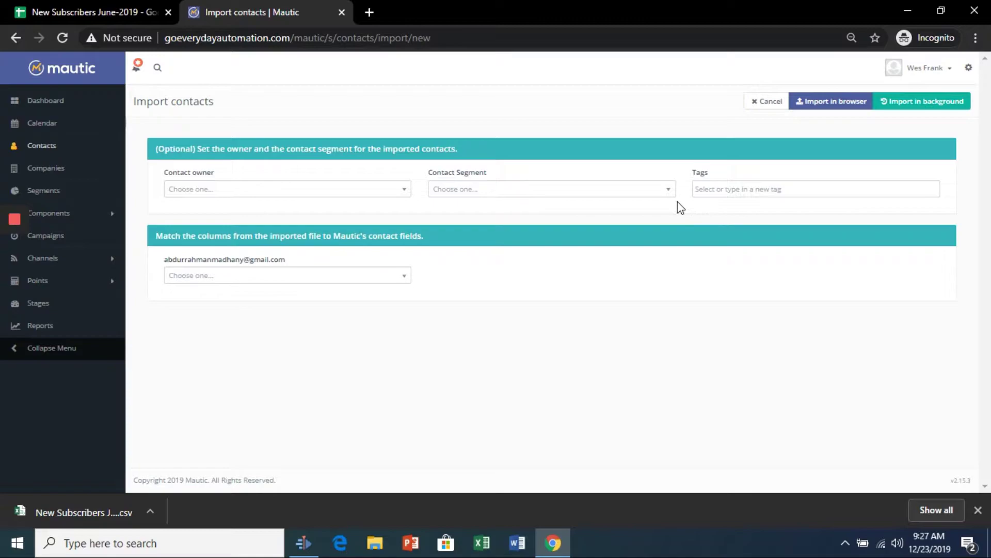
click(651, 197)
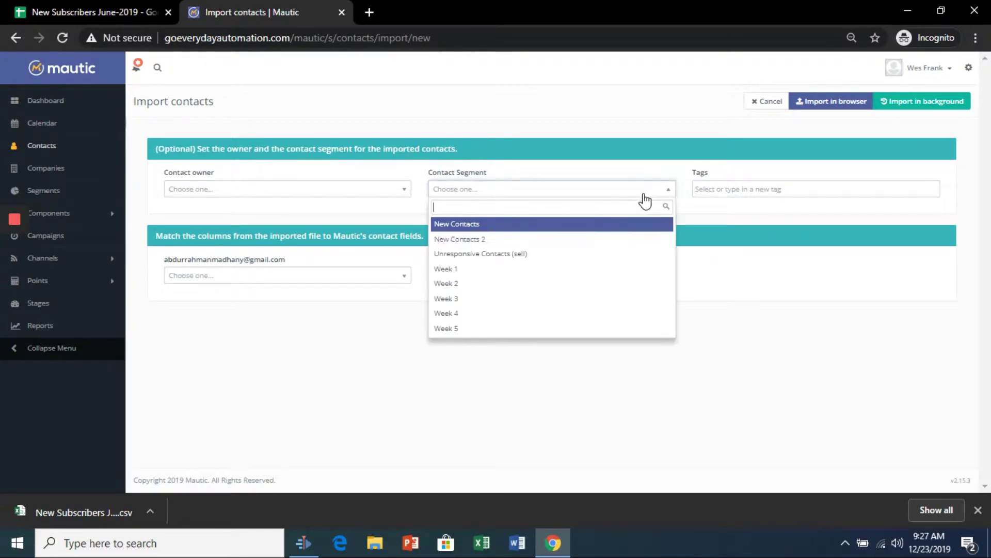
click(613, 225)
click(395, 281)
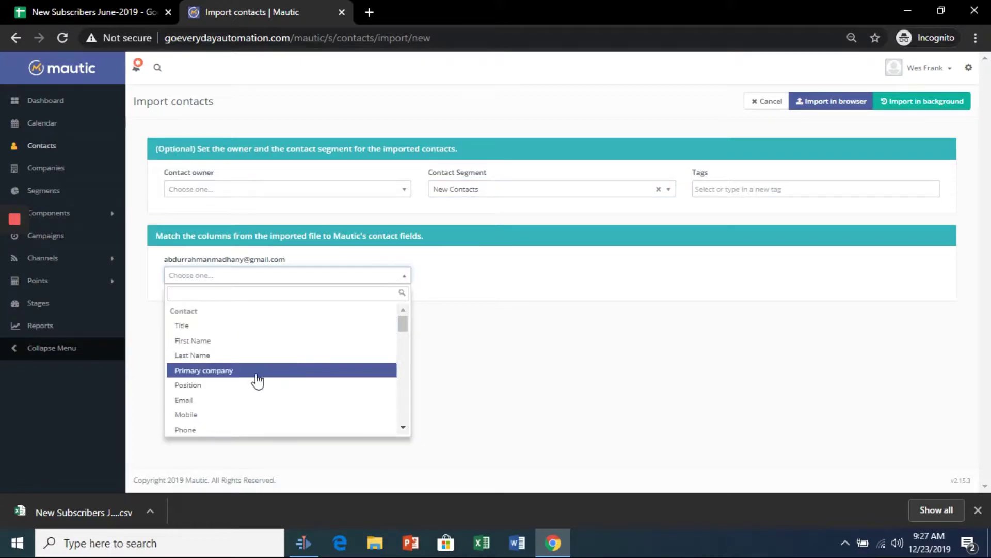
click(227, 401)
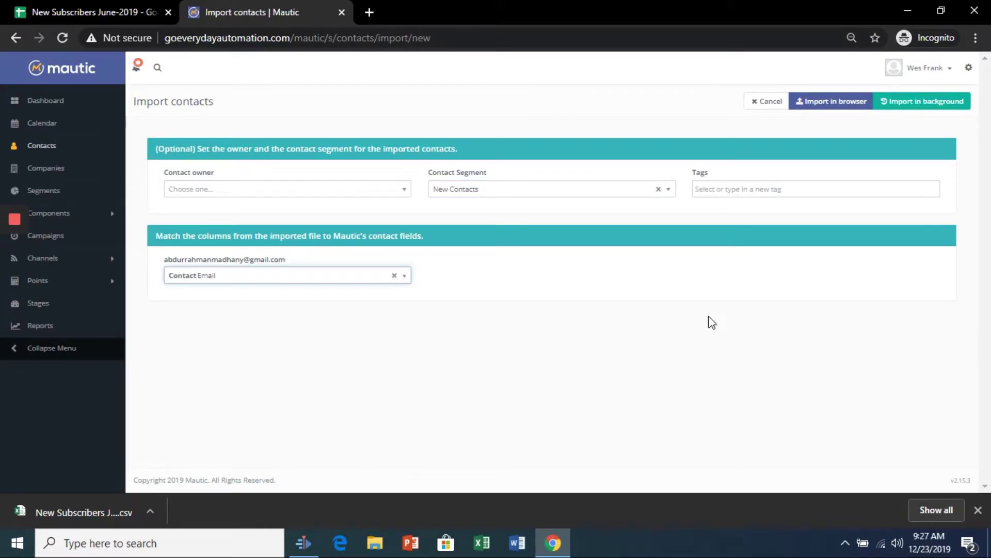
Run the import in browser, creating all 189 contacts with none merged or ignored
click(848, 109)
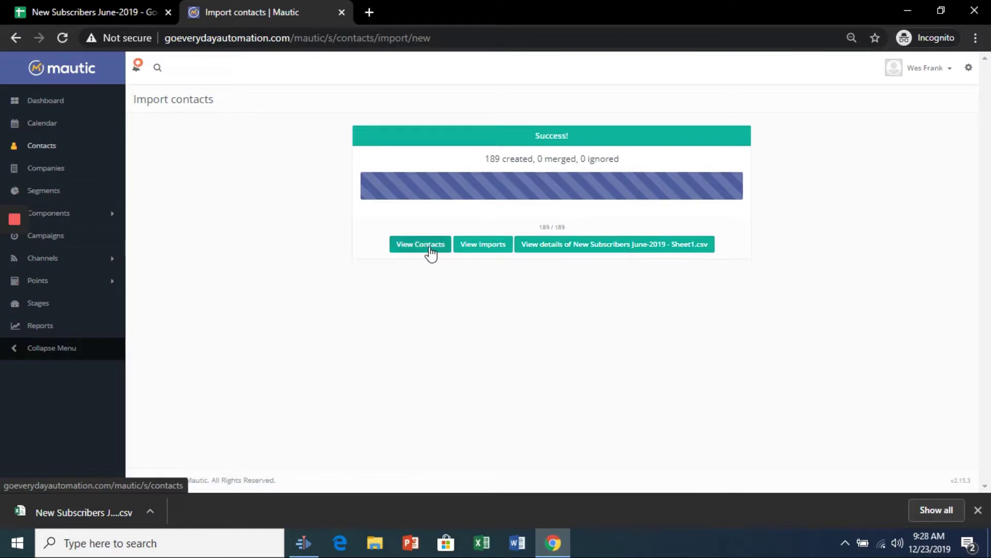
Navigate through Channels > Emails to the First Week Email and enter its editor
click(107, 261)
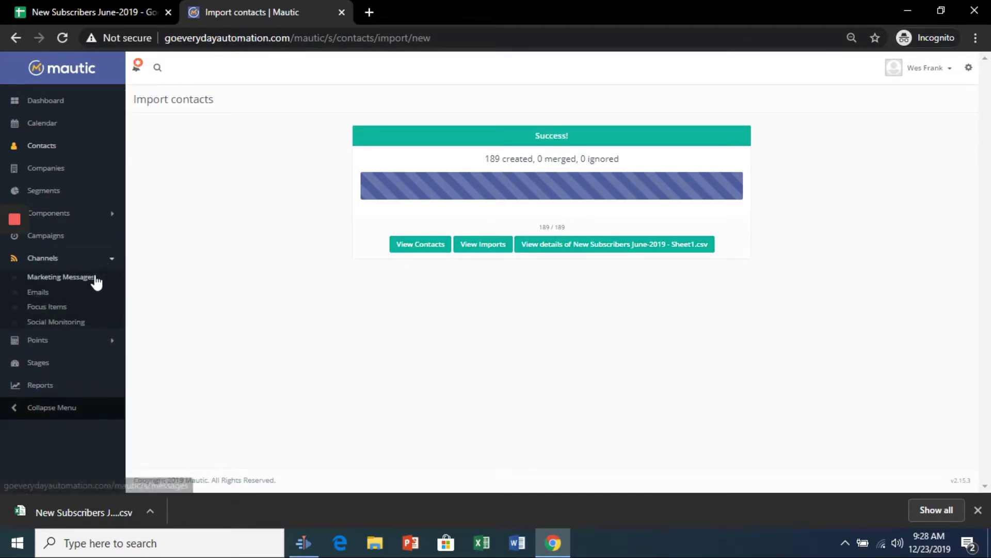
click(40, 296)
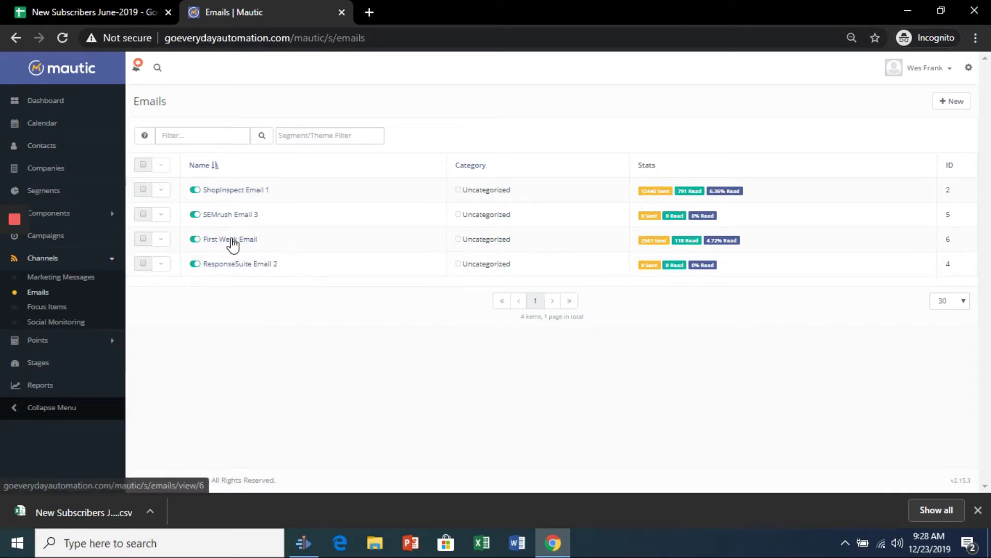
click(231, 242)
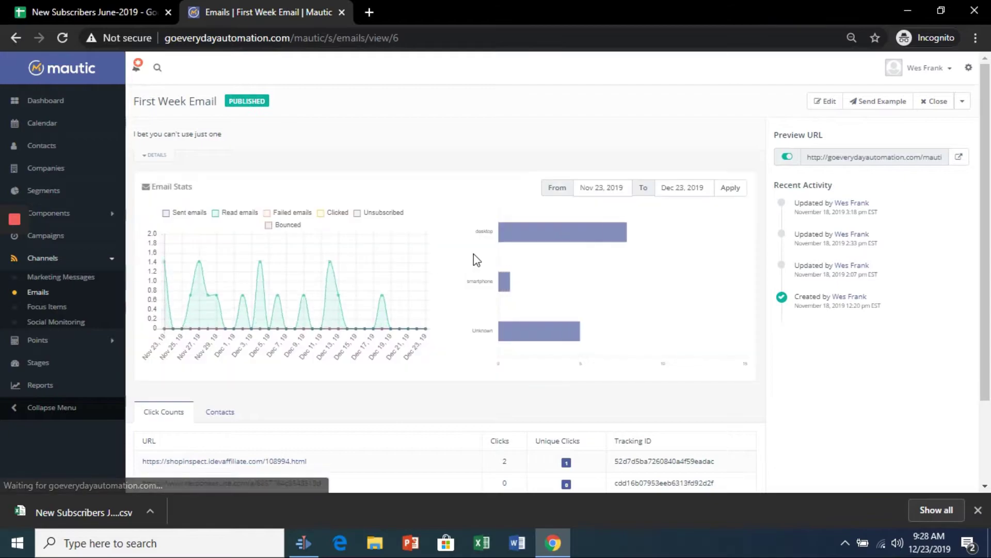
click(825, 106)
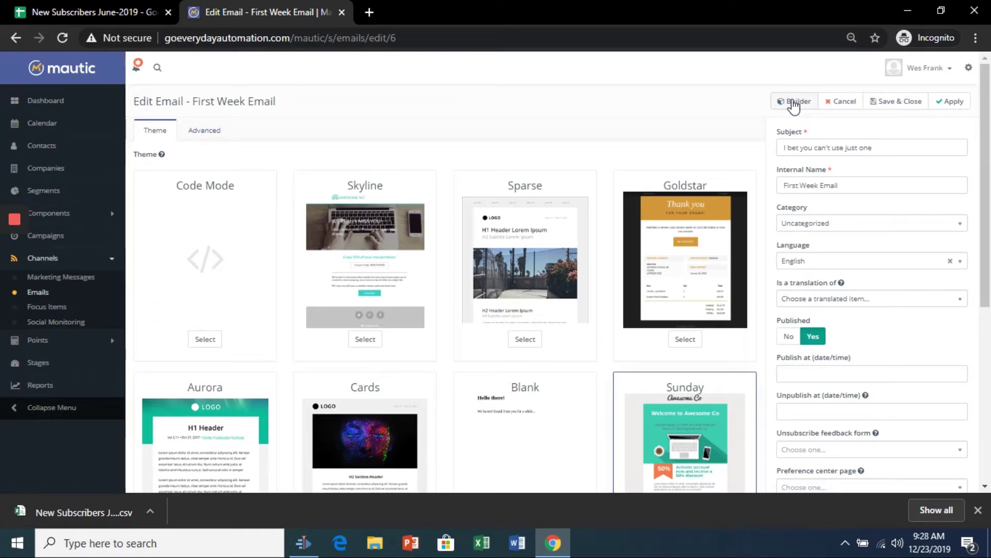
click(792, 103)
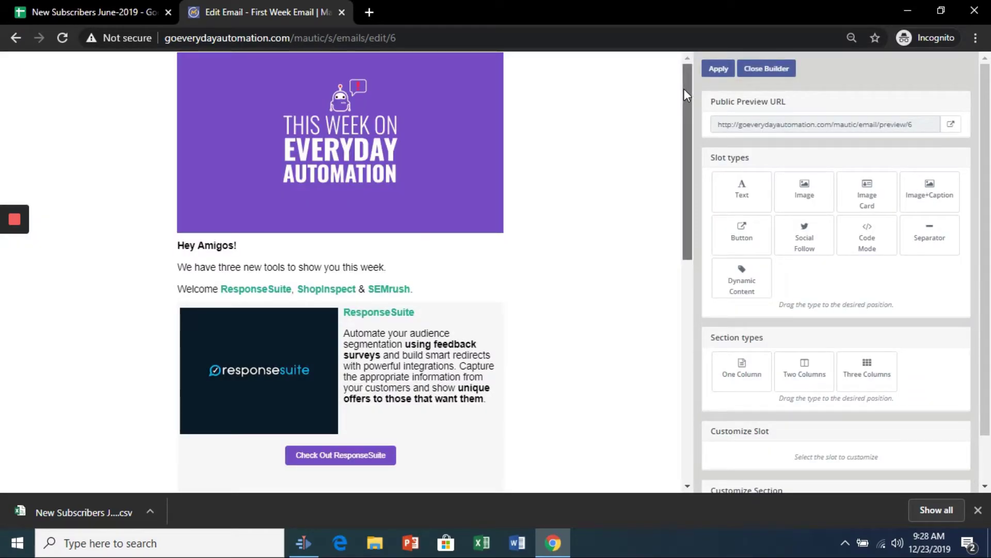
mouse_move(684, 88)
mouse_down()
mouse_move(680, 176)
mouse_move(697, 327)
mouse_up()
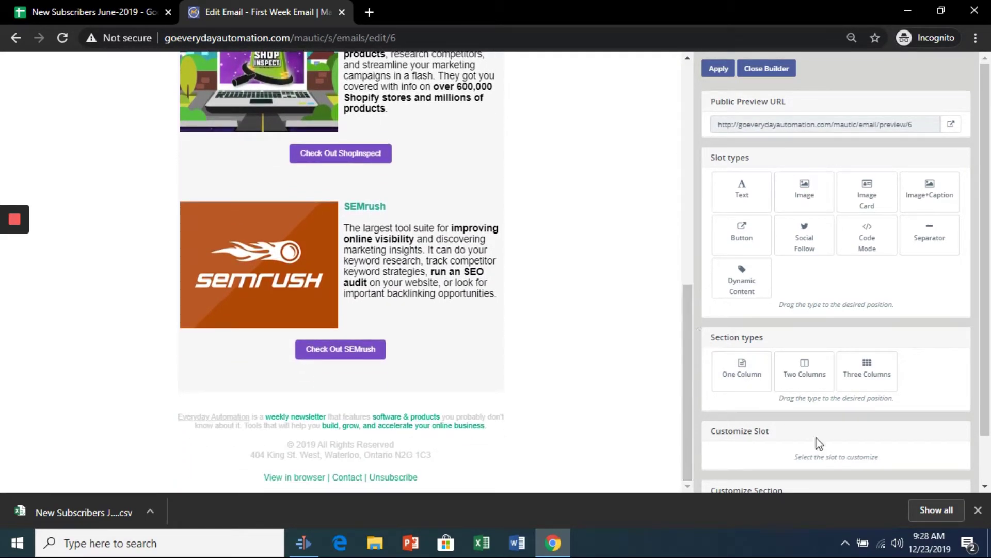
click(978, 511)
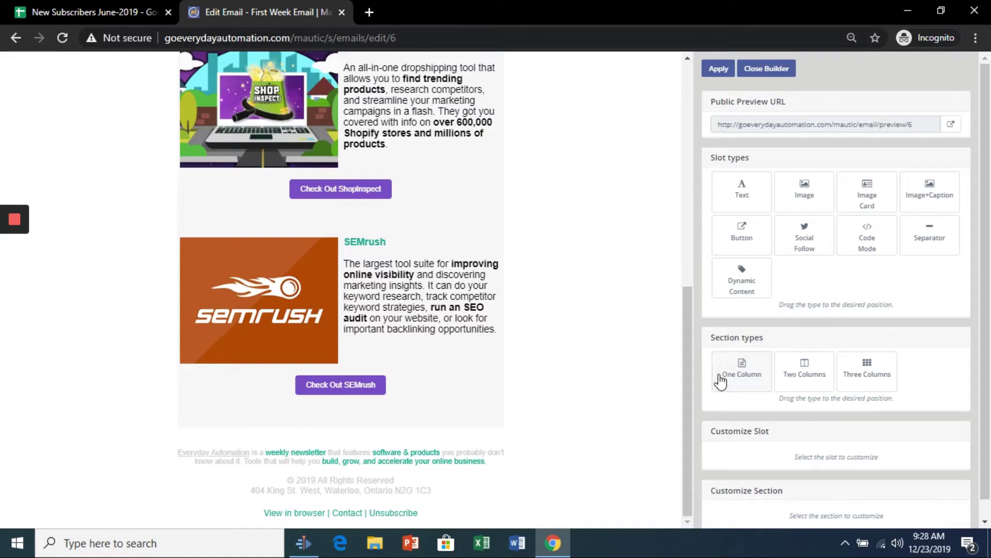
drag(687, 352, 676, 116)
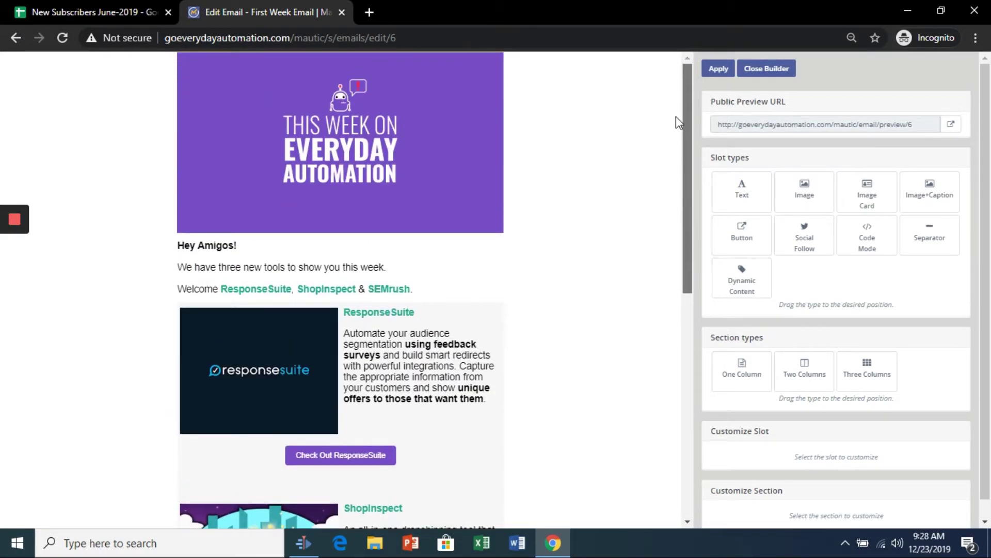
click(766, 71)
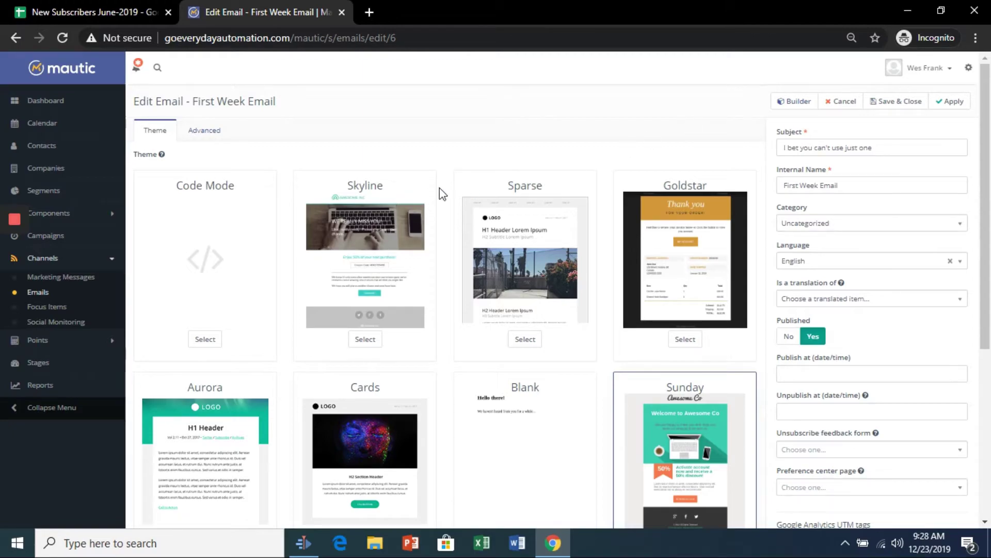
Locate the New Contacts Filter campaign in Campaigns and enter its edit form
click(60, 244)
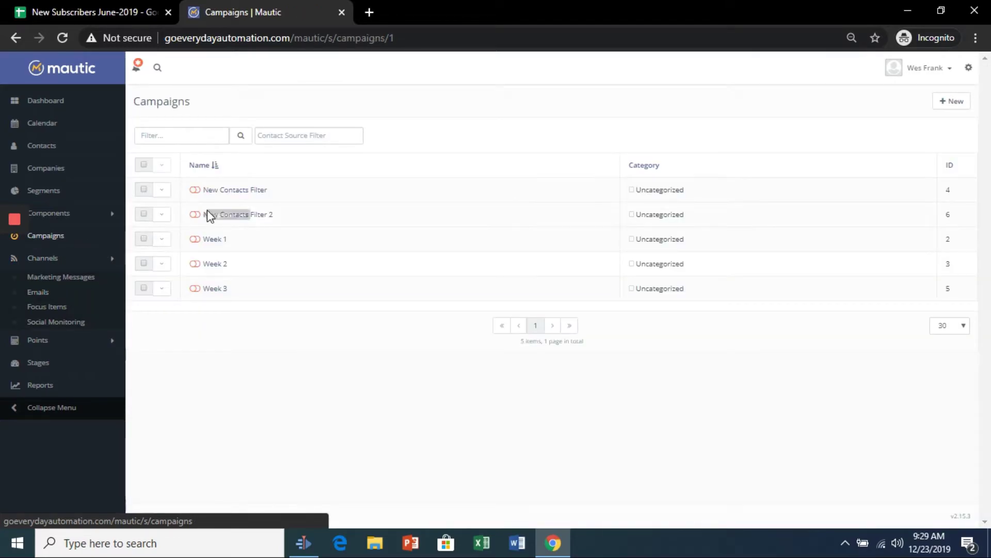
click(240, 197)
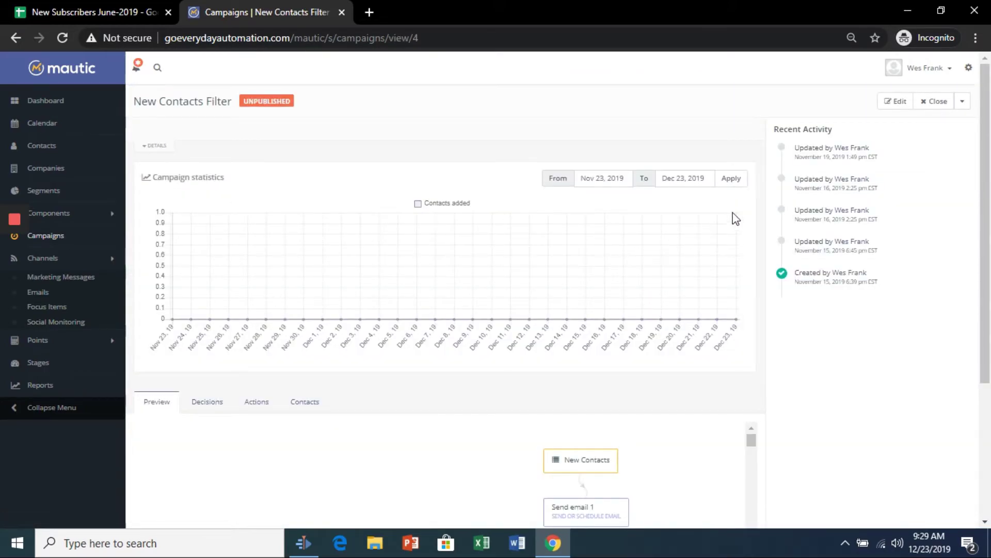
click(895, 102)
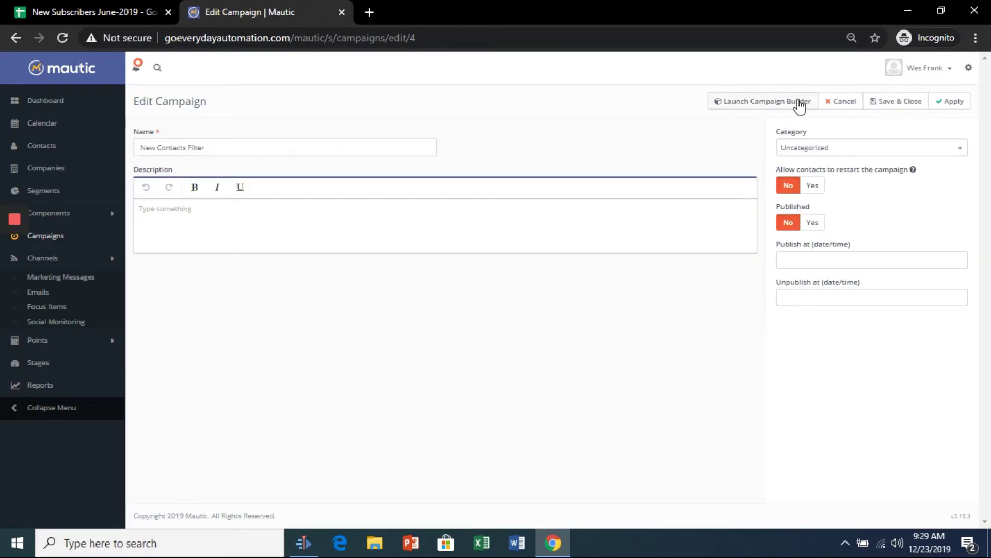
Launch the campaign builder and view the Send email 1 step's settings
click(780, 106)
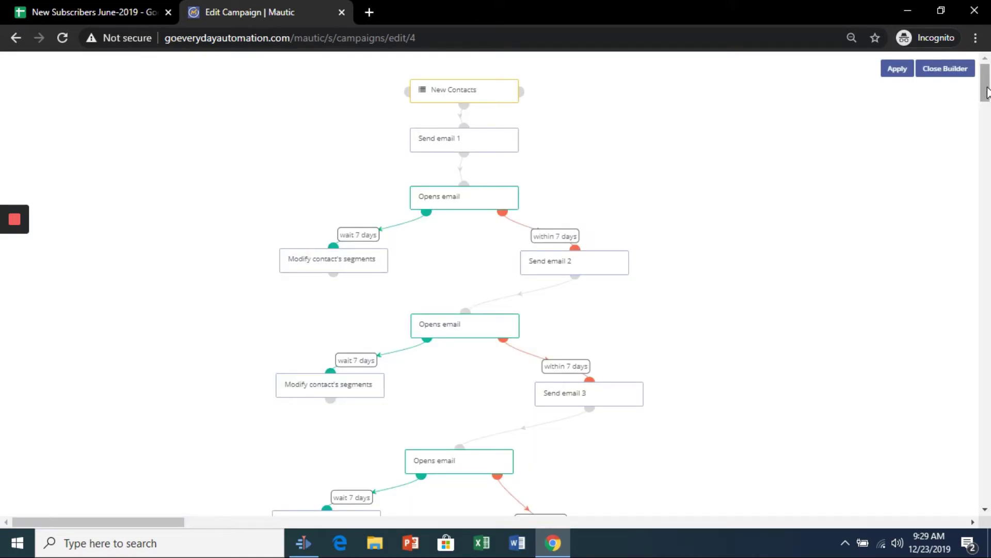
mouse_move(986, 92)
mouse_down()
mouse_move(988, 113)
mouse_move(987, 90)
mouse_up()
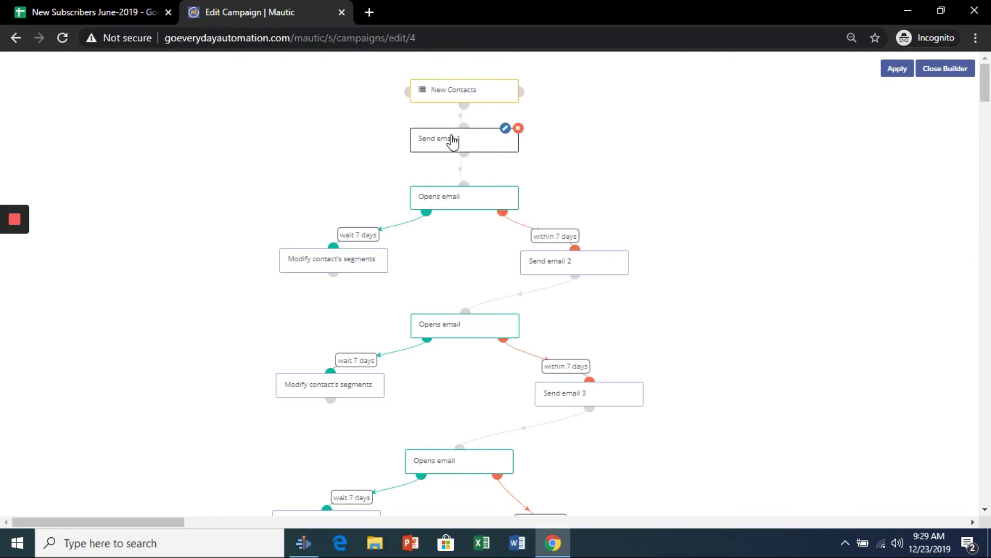
mouse_move(464, 140)
click(506, 129)
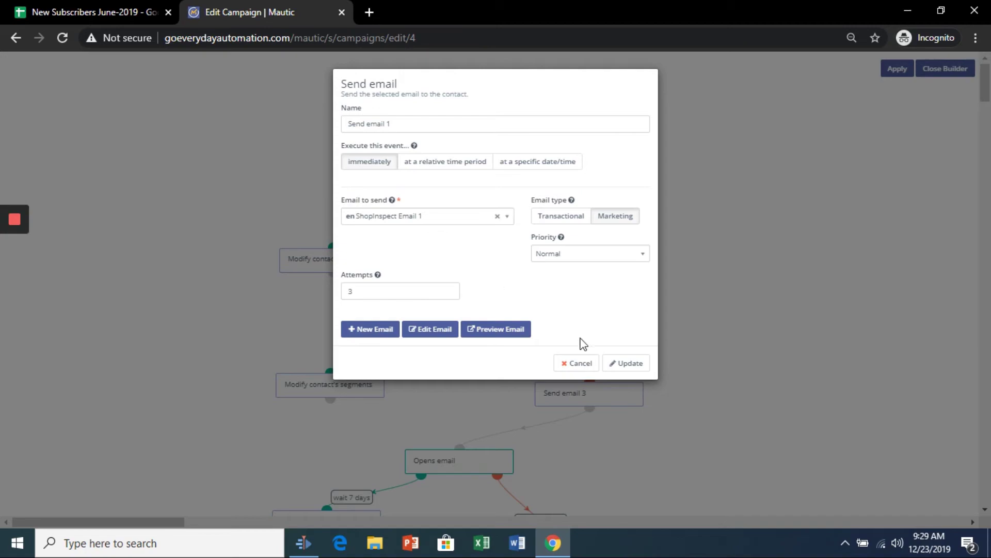
Cancel the send step, review a Modify contact's segments step, then cancel it unchanged
click(576, 367)
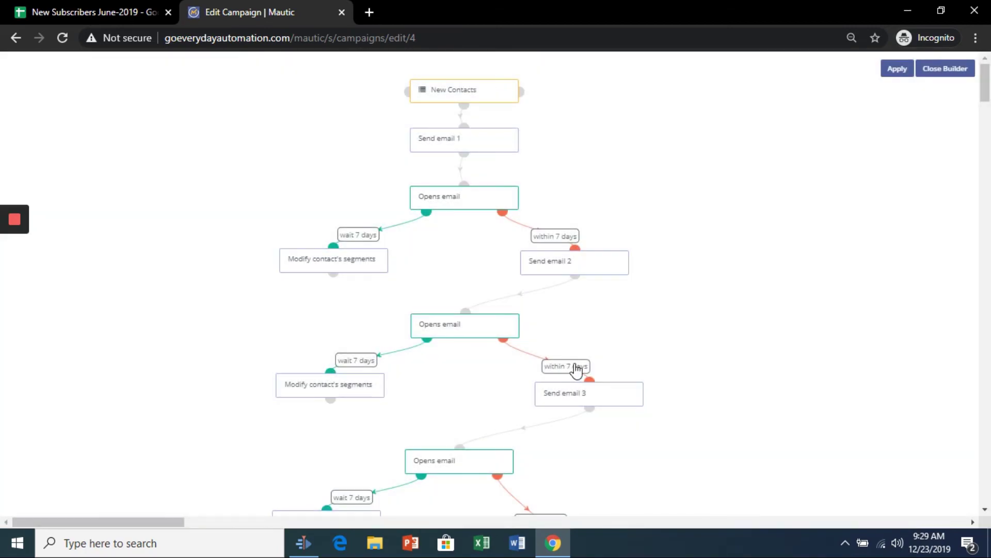
click(374, 248)
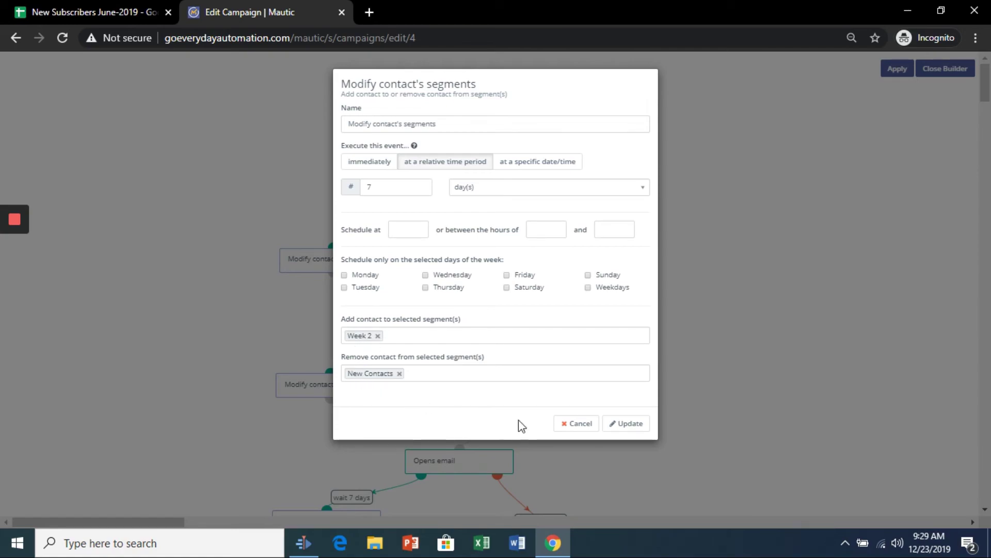
click(587, 431)
scroll(729, 293, down, 1)
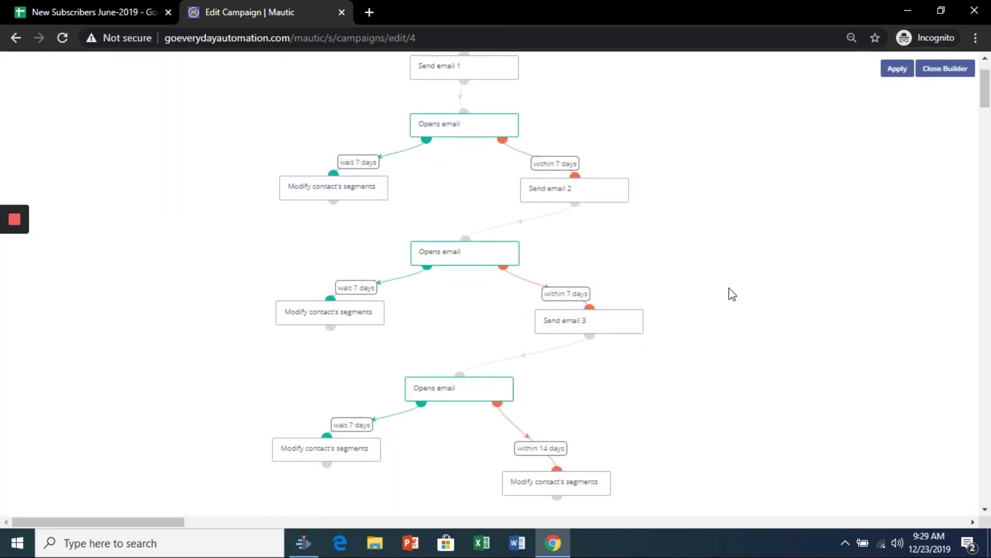
scroll(728, 293, down, 1)
scroll(736, 291, down, 1)
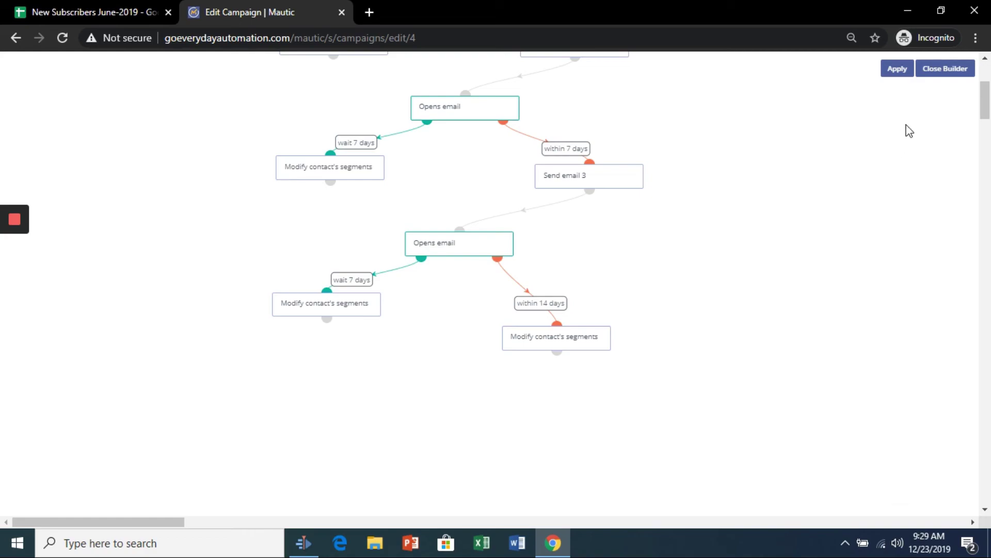
Close the campaign builder to return to the New Contacts Filter edit form
click(944, 72)
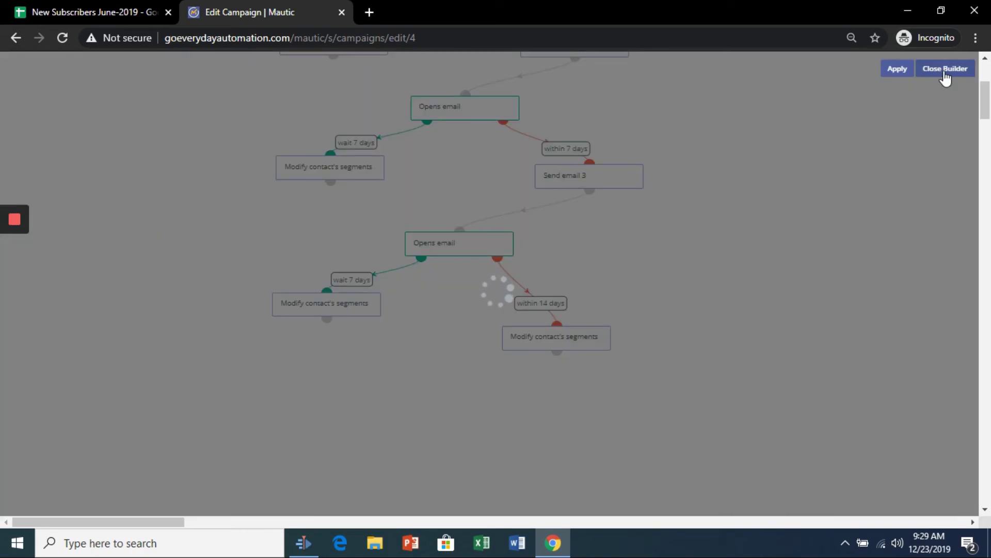